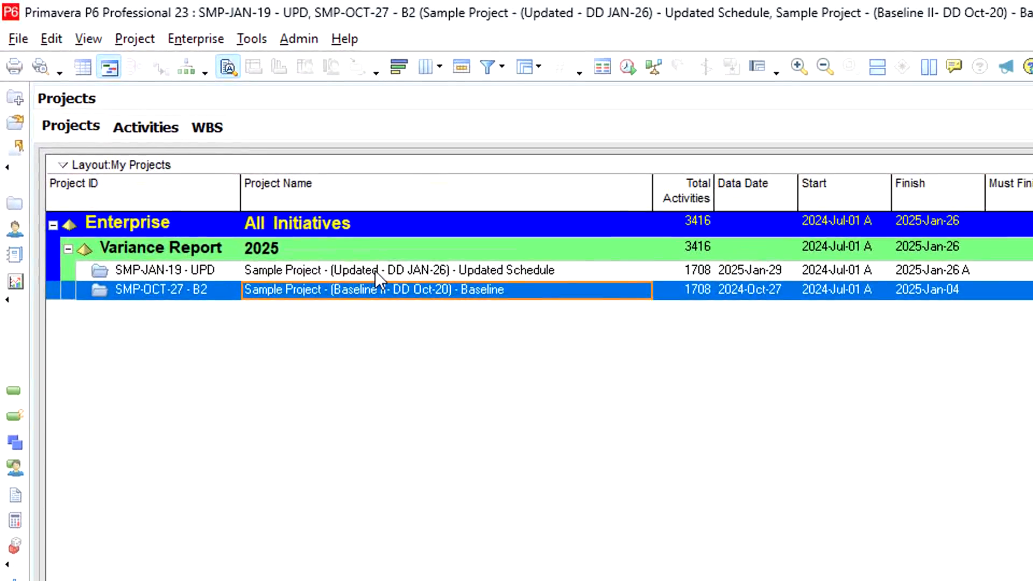
# Step: Open only the SMP-JAN-19 - UPD updated schedule project
pyautogui.click(376, 270)
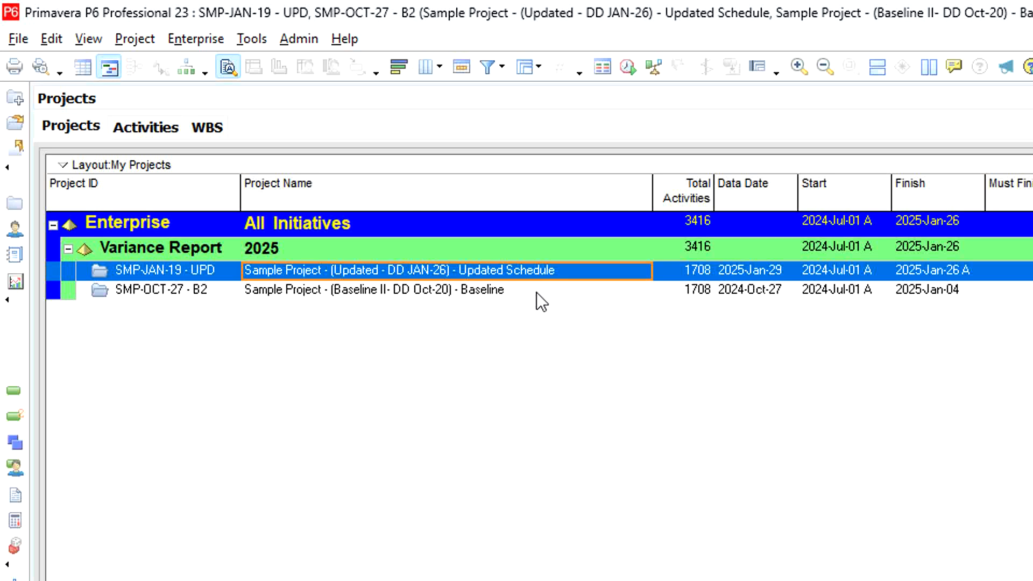
pyautogui.rightClick(537, 267)
pyautogui.click(570, 282)
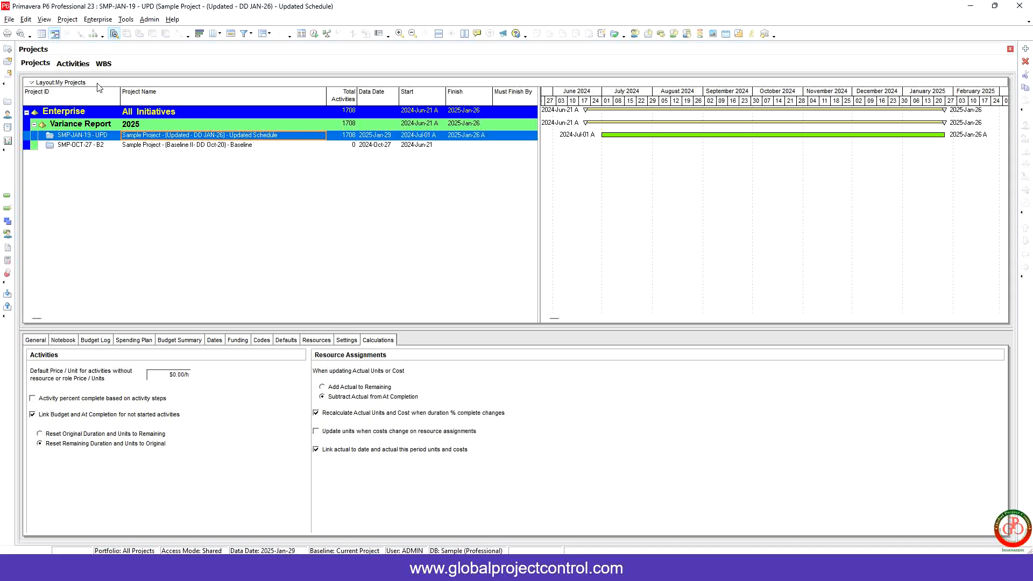
# Step: Add a new baseline by saving a copy of the current project in Maintain Baselines
pyautogui.click(74, 21)
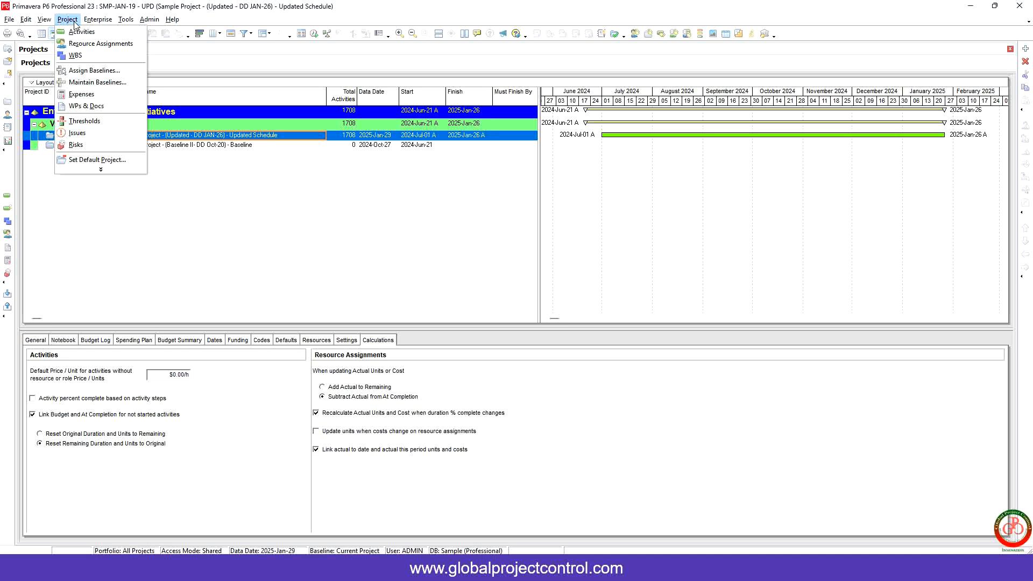
pyautogui.click(99, 82)
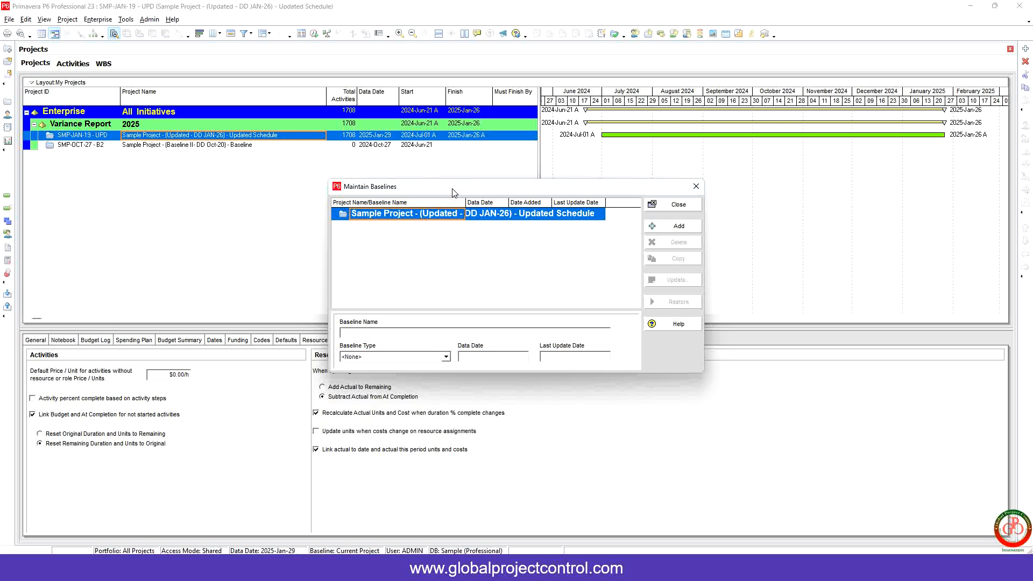
pyautogui.click(665, 230)
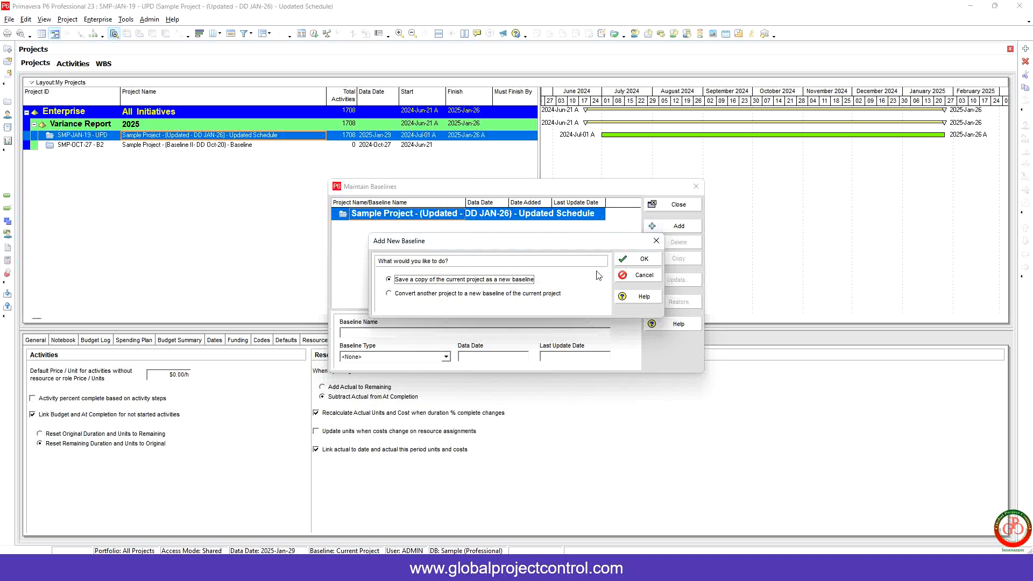
pyautogui.click(645, 262)
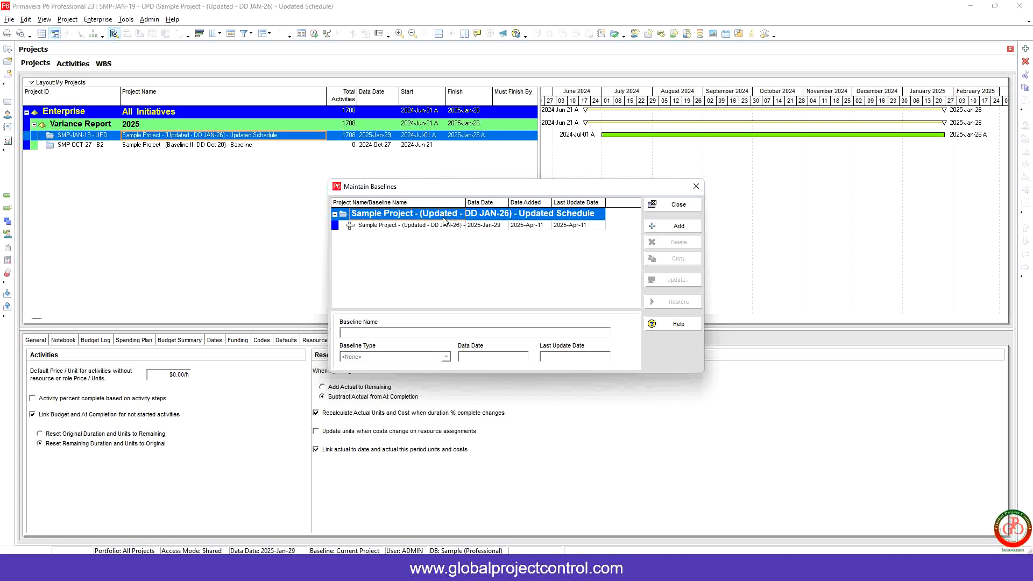
# Step: Review the new baseline's name, baseline type and dates
pyautogui.click(436, 230)
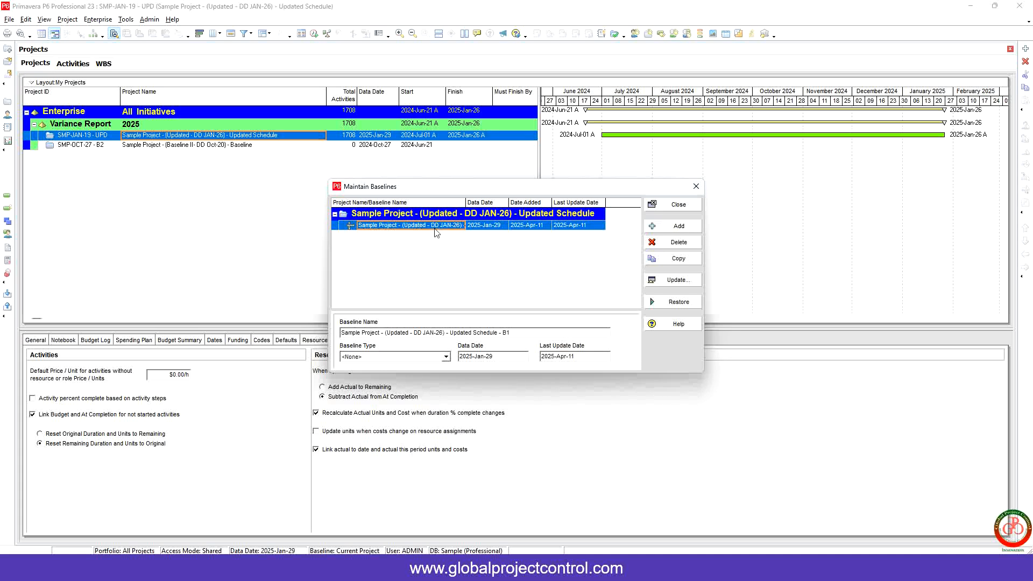
pyautogui.click(402, 358)
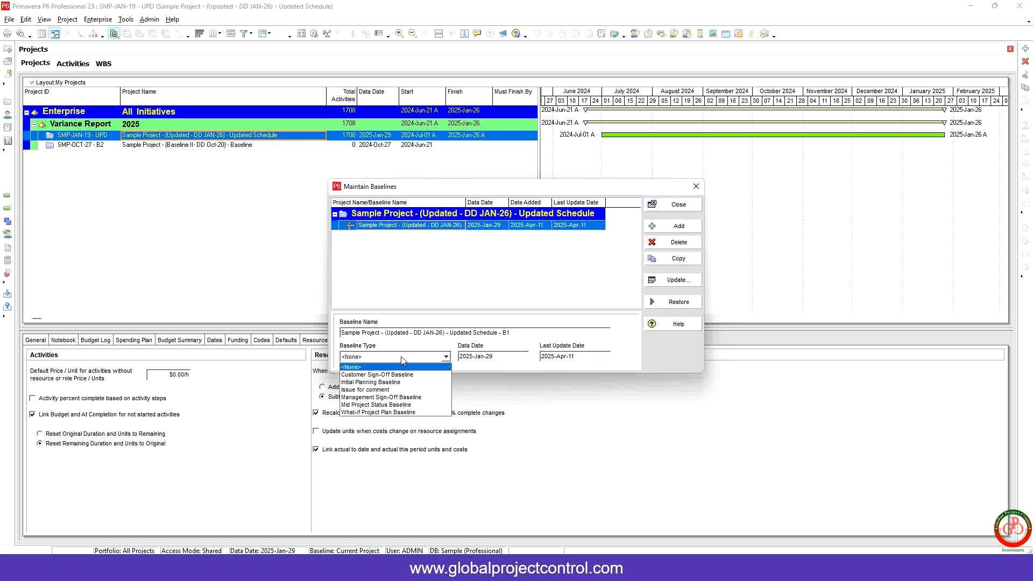
pyautogui.click(402, 359)
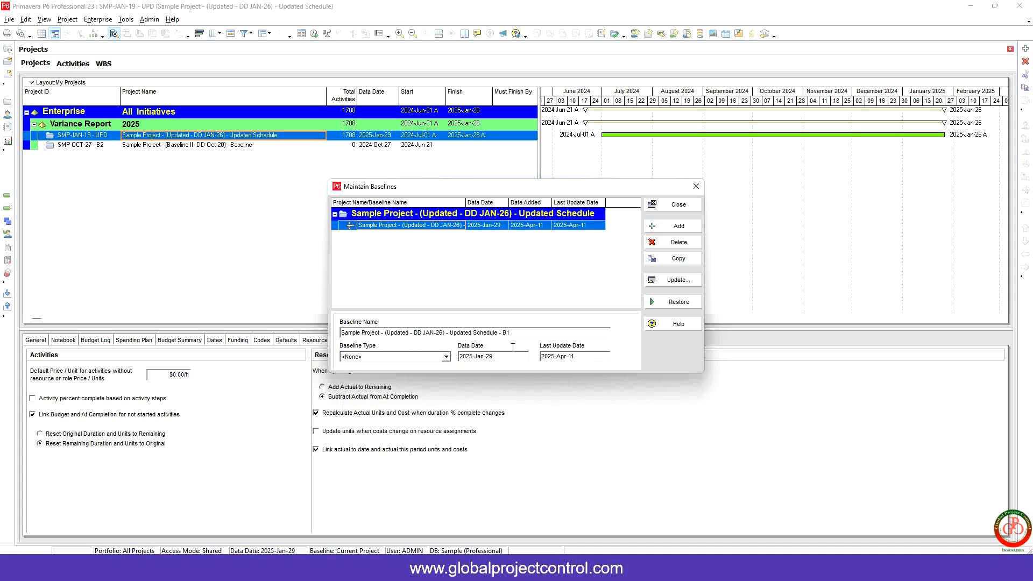
pyautogui.moveTo(530, 332); pyautogui.dragTo(341, 332)
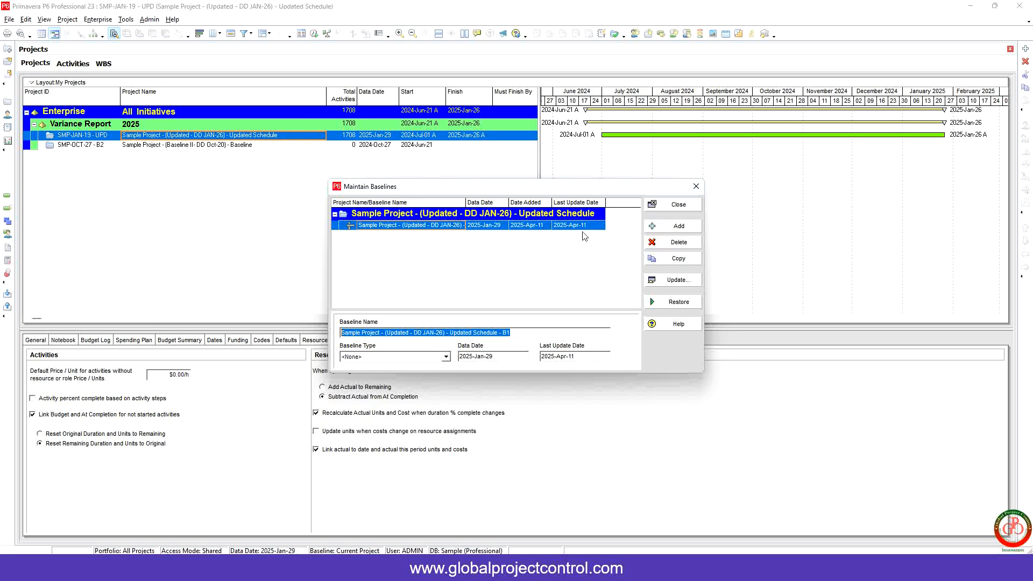
# Step: Convert project SMP-OCT-27 - B2 into a new baseline of the current project
pyautogui.click(667, 229)
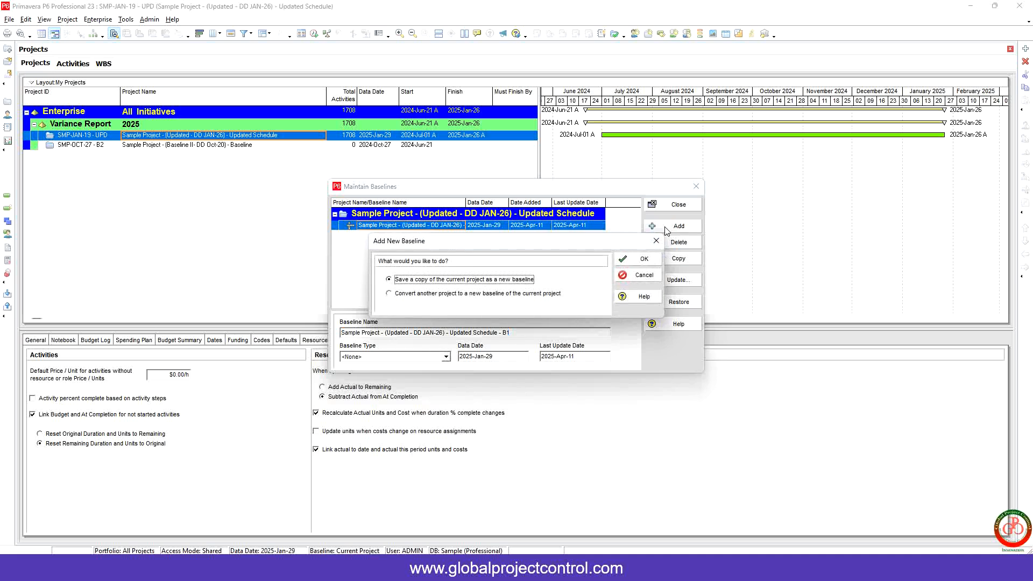
pyautogui.click(430, 296)
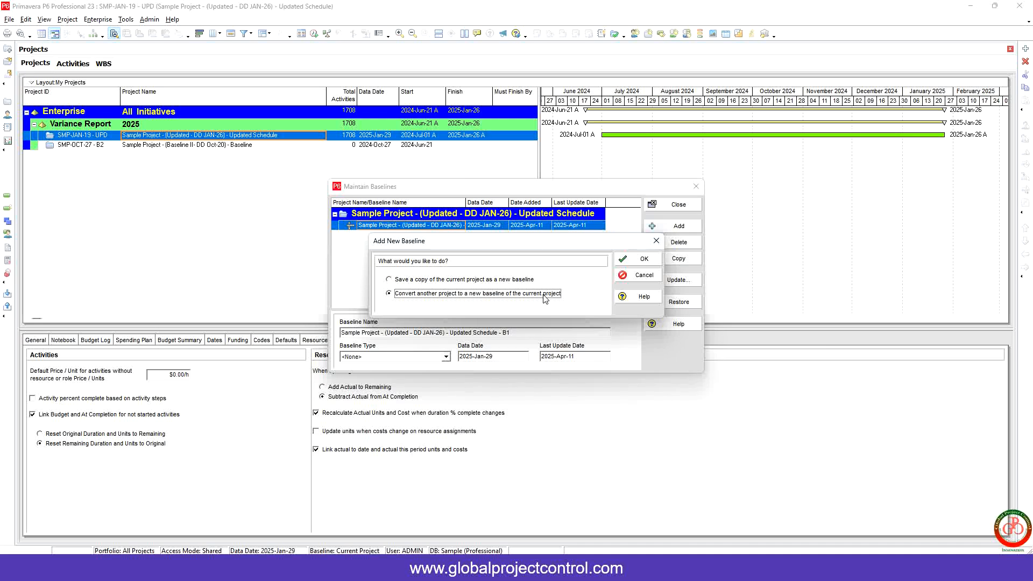
pyautogui.click(625, 260)
pyautogui.moveTo(488, 149); pyautogui.dragTo(480, 204)
pyautogui.moveTo(562, 219); pyautogui.dragTo(593, 222)
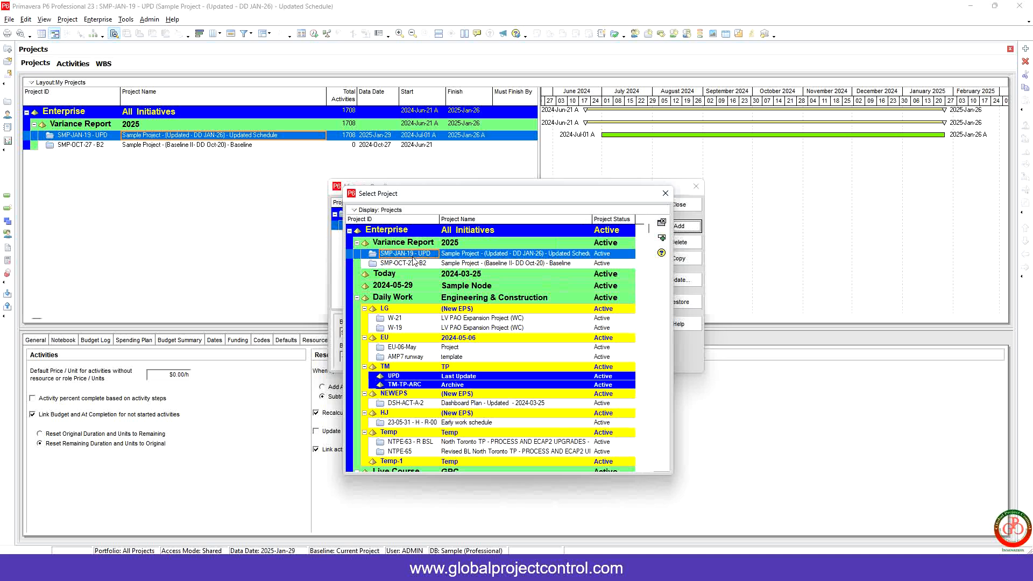
pyautogui.click(357, 299)
pyautogui.click(357, 310)
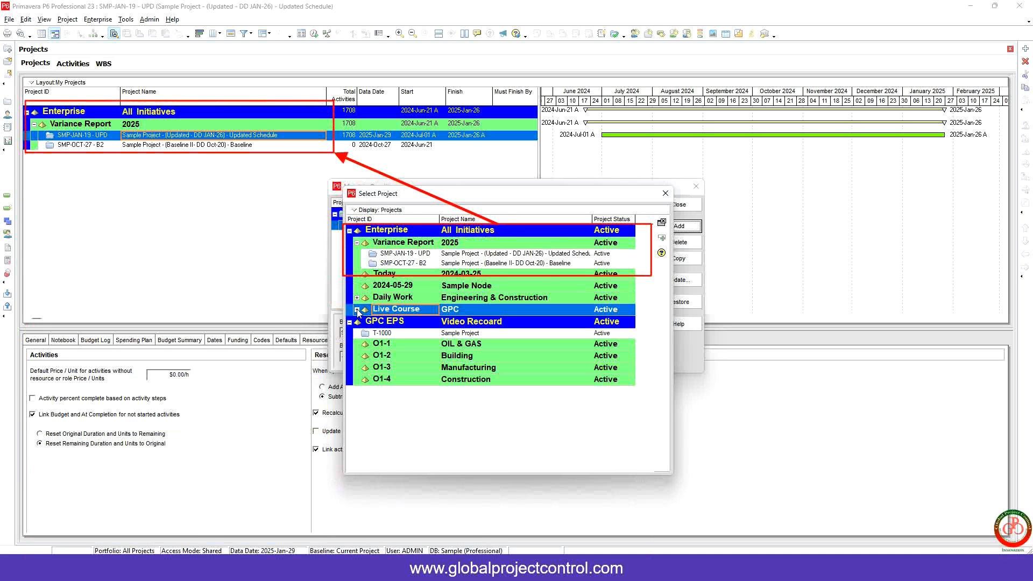
pyautogui.click(350, 322)
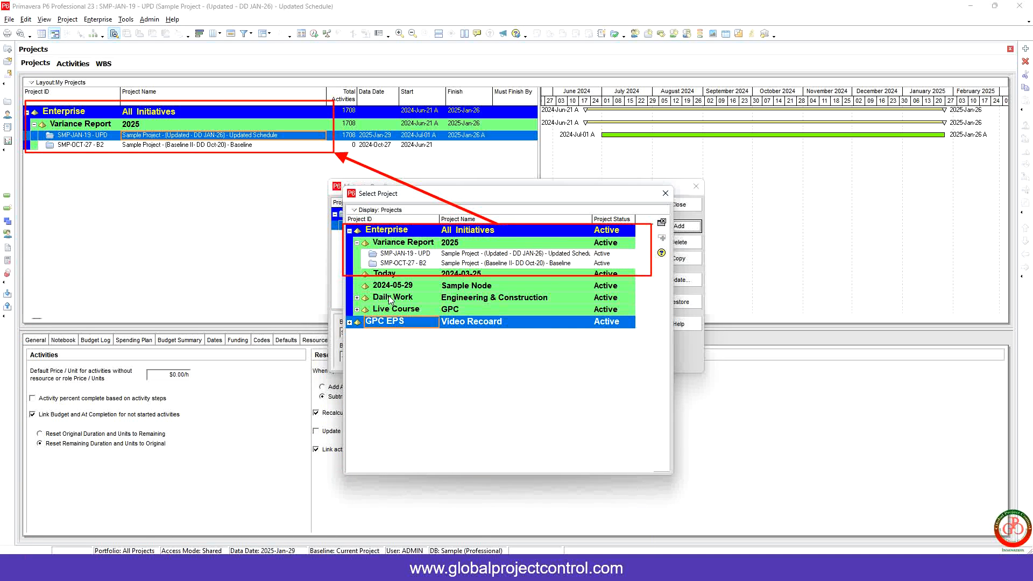
pyautogui.click(422, 255)
pyautogui.click(423, 256)
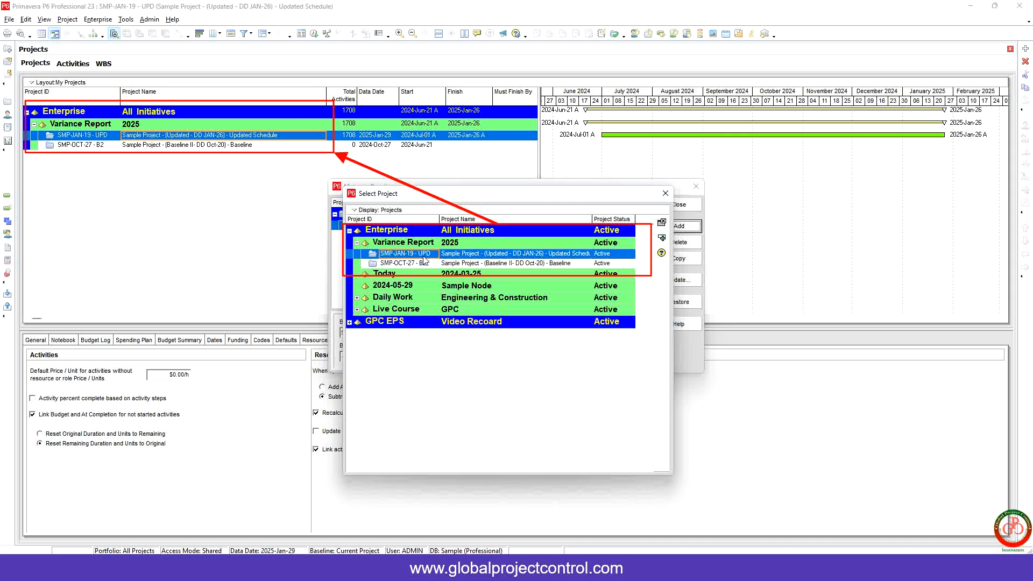
pyautogui.click(426, 266)
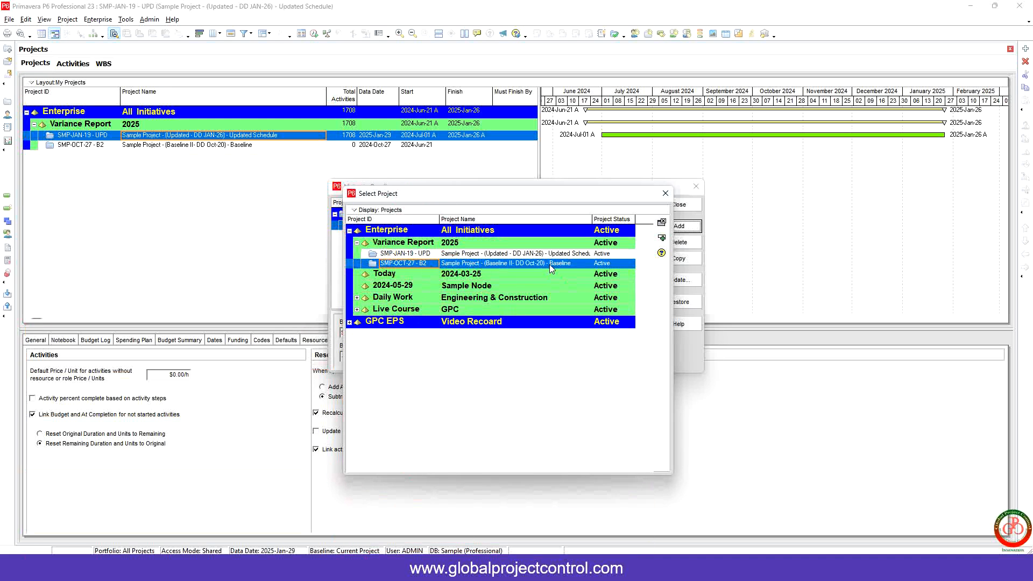
pyautogui.click(657, 238)
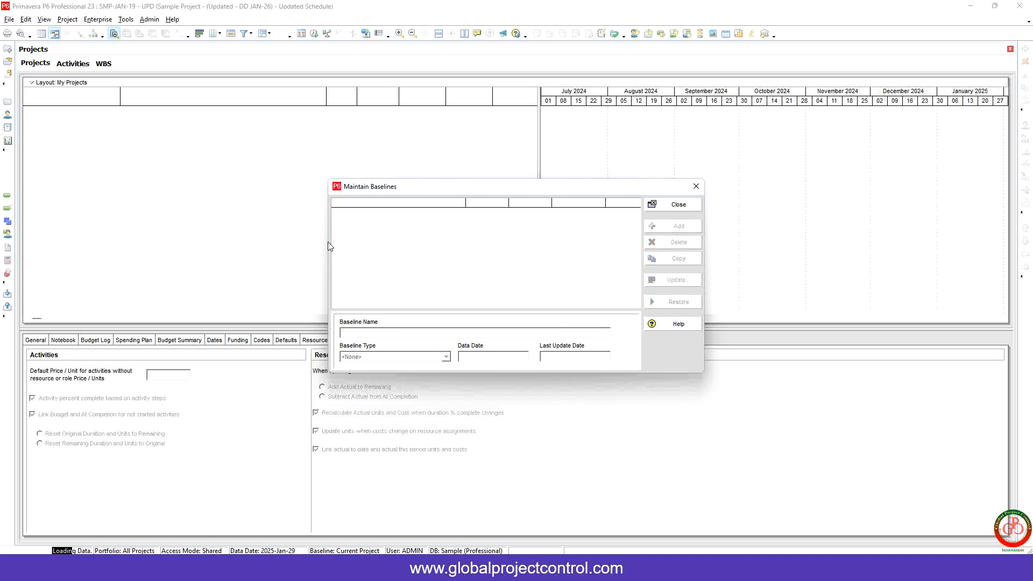
# Step: Review both baselines listed under the updated project and close the baseline dialog
pyautogui.moveTo(328, 241); pyautogui.dragTo(217, 243)
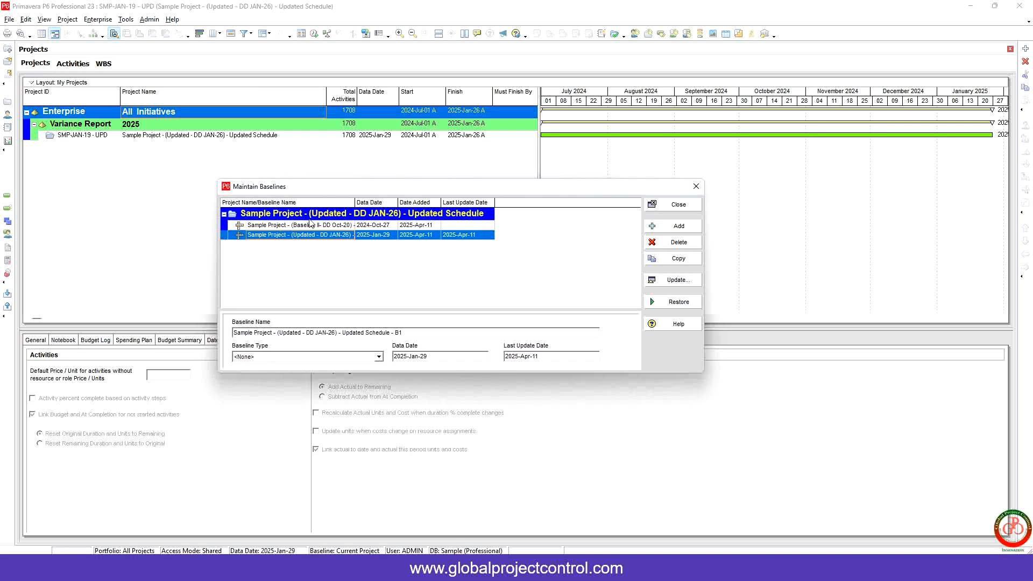
pyautogui.moveTo(355, 202); pyautogui.dragTo(423, 202)
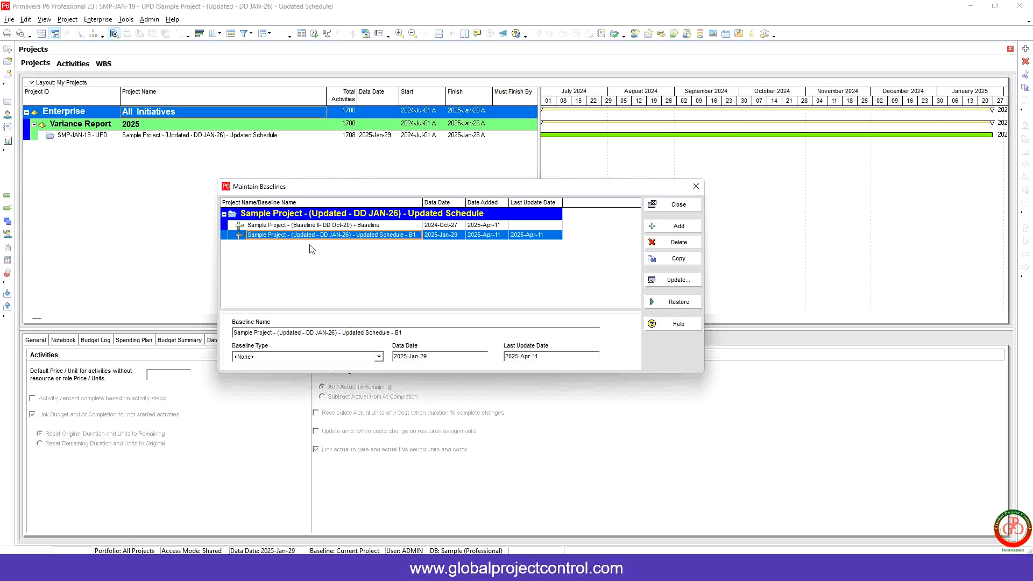
pyautogui.click(673, 204)
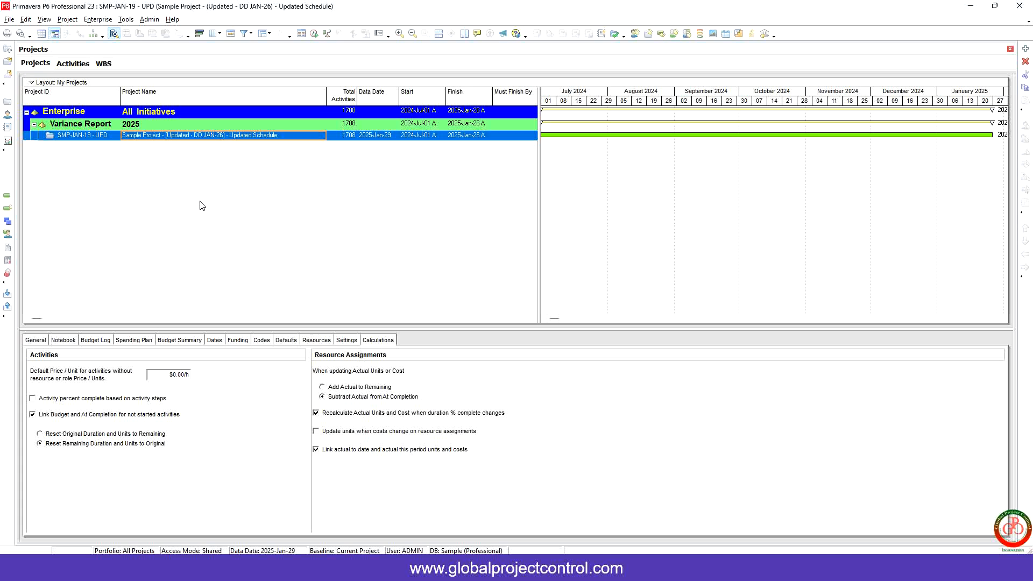
# Step: Assign the Sample Project - (Baseline II- DD Oct-20) - Baseline as the project baseline
pyautogui.click(67, 21)
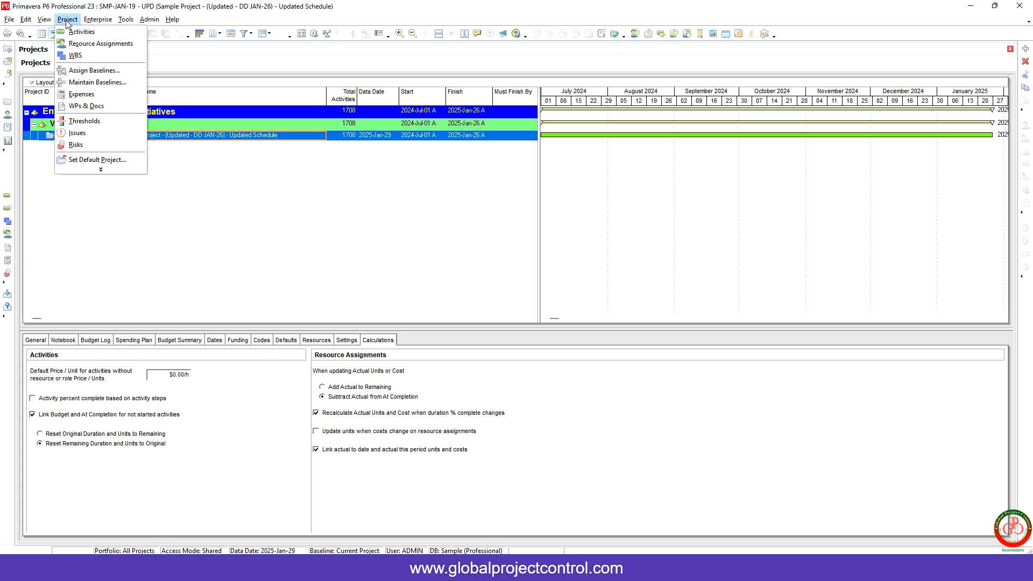
pyautogui.click(84, 76)
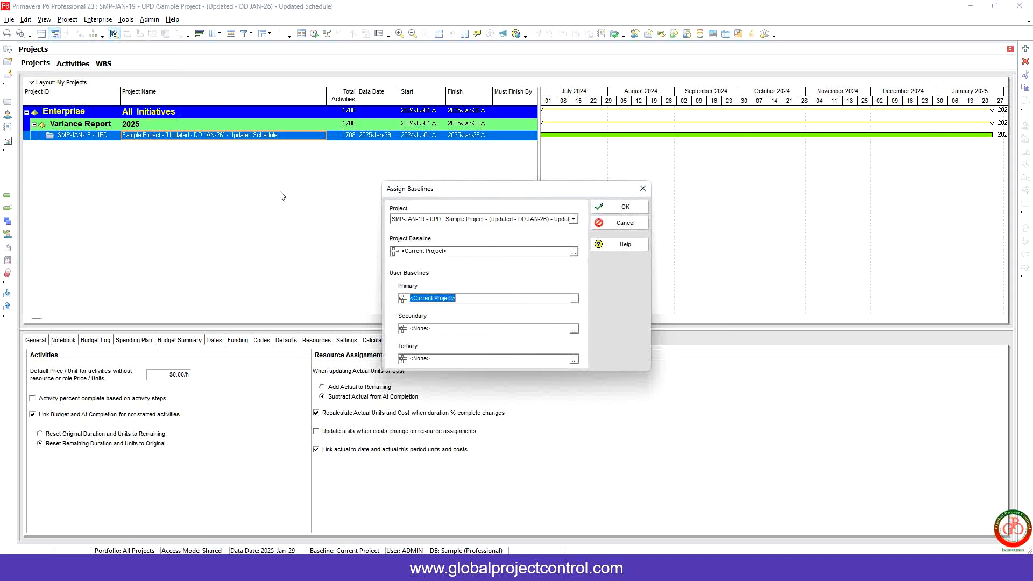
pyautogui.click(573, 252)
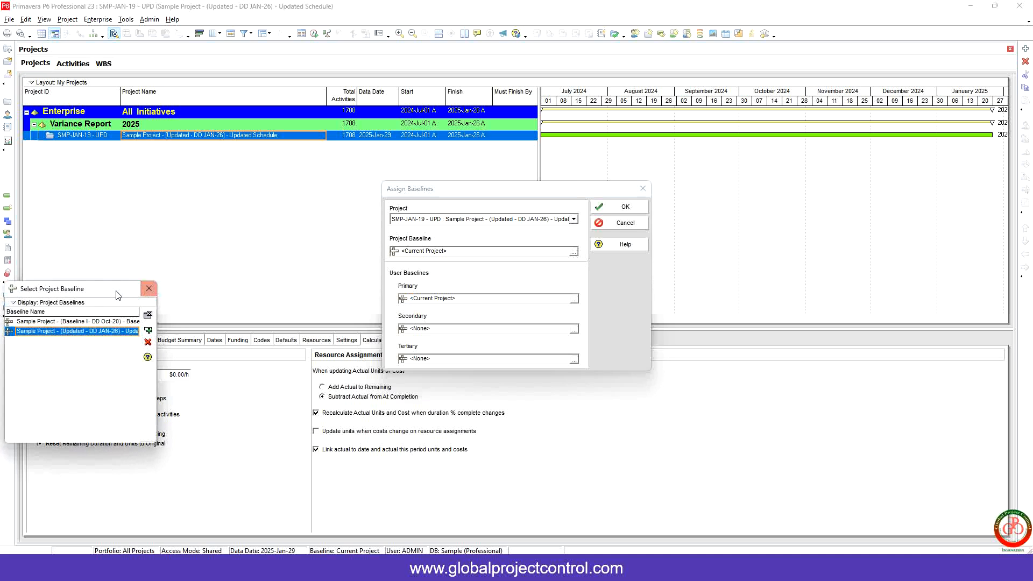
pyautogui.moveTo(101, 294); pyautogui.dragTo(294, 252)
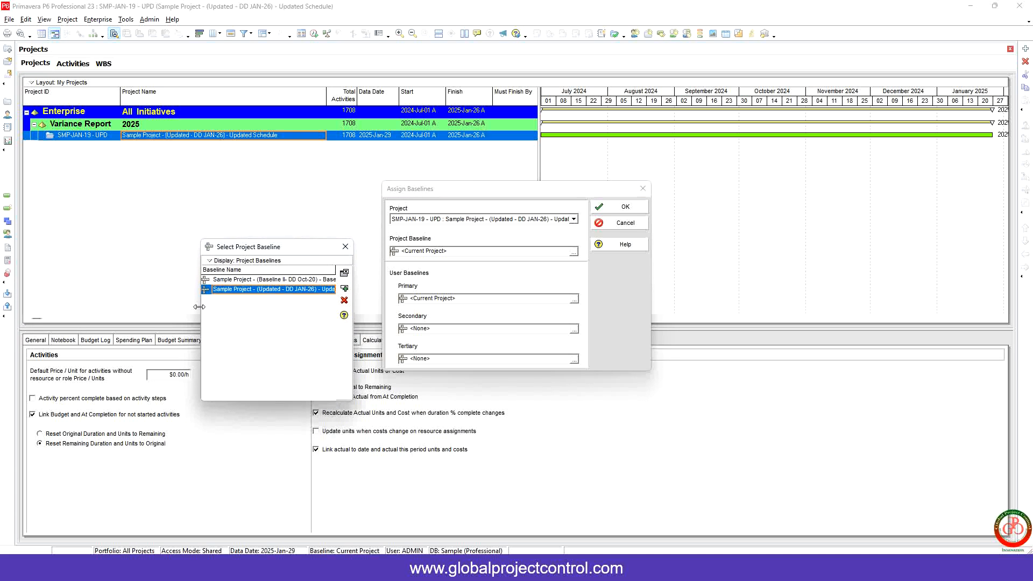
pyautogui.moveTo(199, 307); pyautogui.dragTo(87, 307)
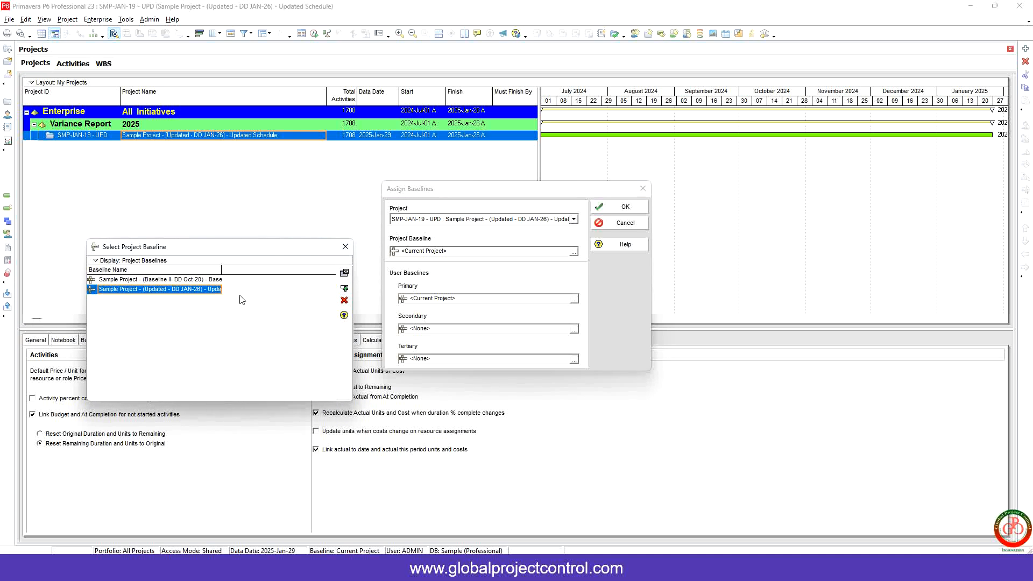
pyautogui.moveTo(223, 271); pyautogui.dragTo(268, 271)
pyautogui.click(575, 253)
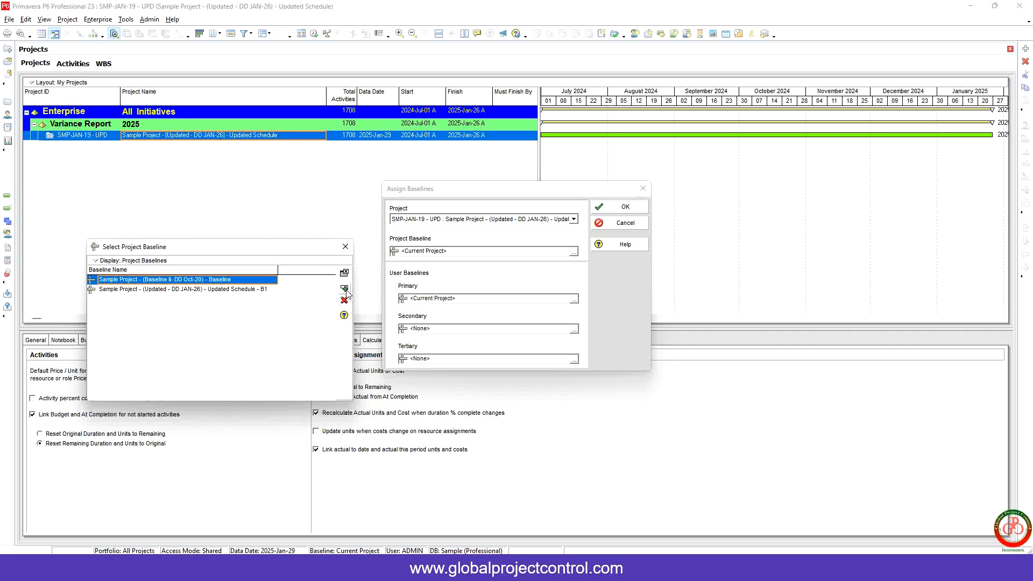
pyautogui.click(344, 274)
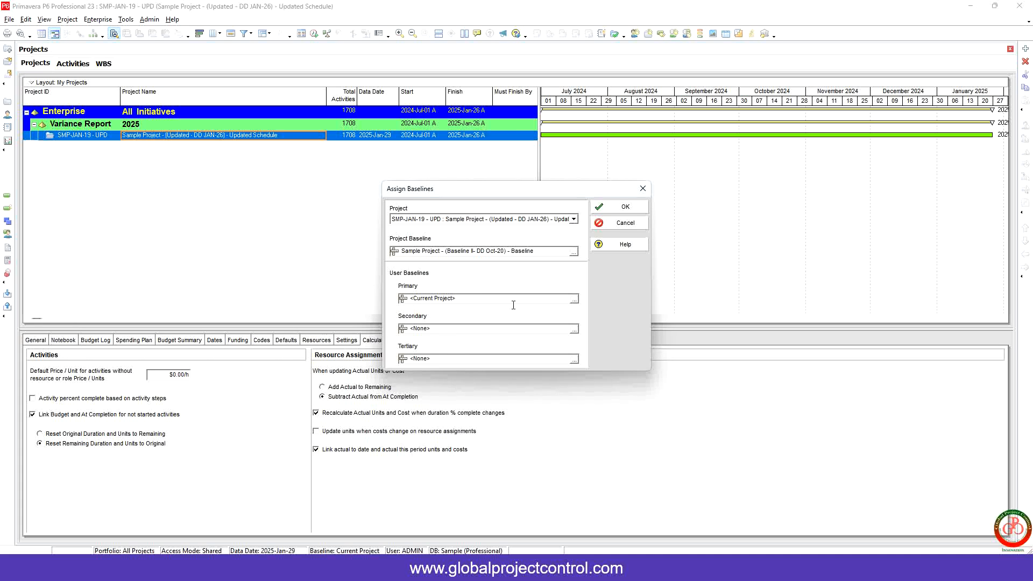
# Step: Set the primary user baseline to Sample Project - (Updated - DD JAN-26) - Updated Schedule - B1 and confirm
pyautogui.click(574, 300)
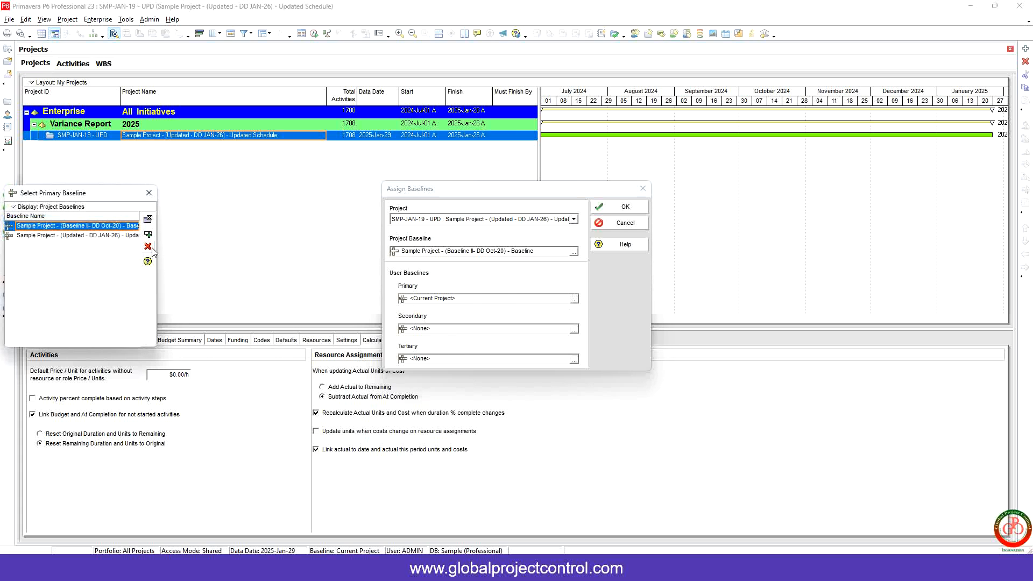
pyautogui.moveTo(158, 251); pyautogui.dragTo(290, 258)
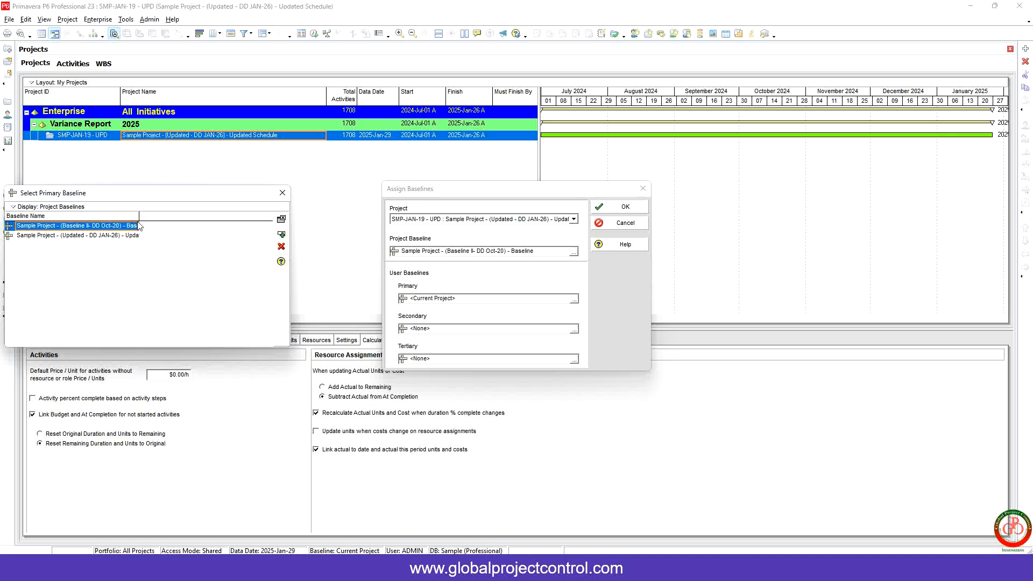
pyautogui.moveTo(204, 224); pyautogui.dragTo(203, 223)
pyautogui.click(165, 236)
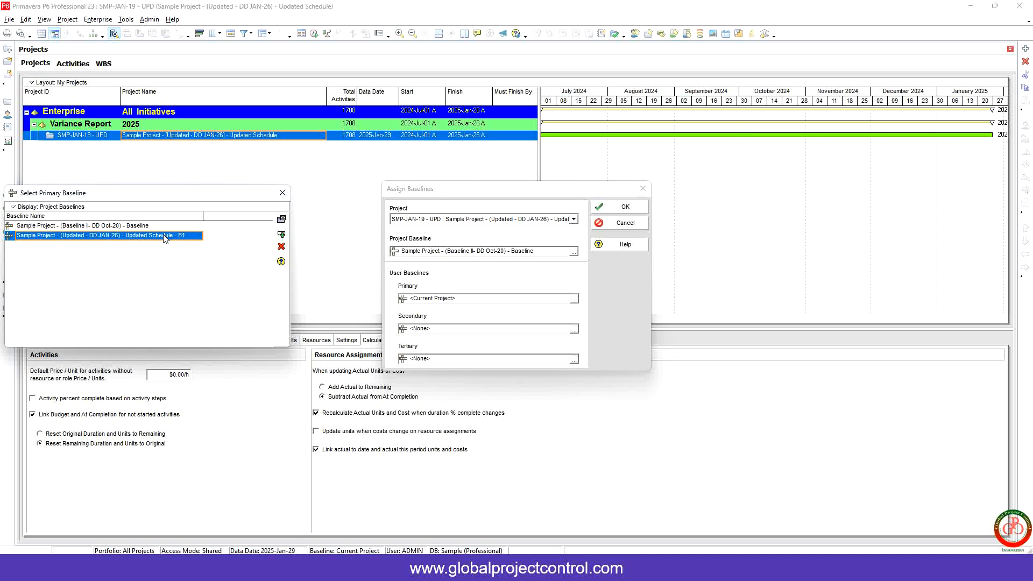
pyautogui.click(280, 219)
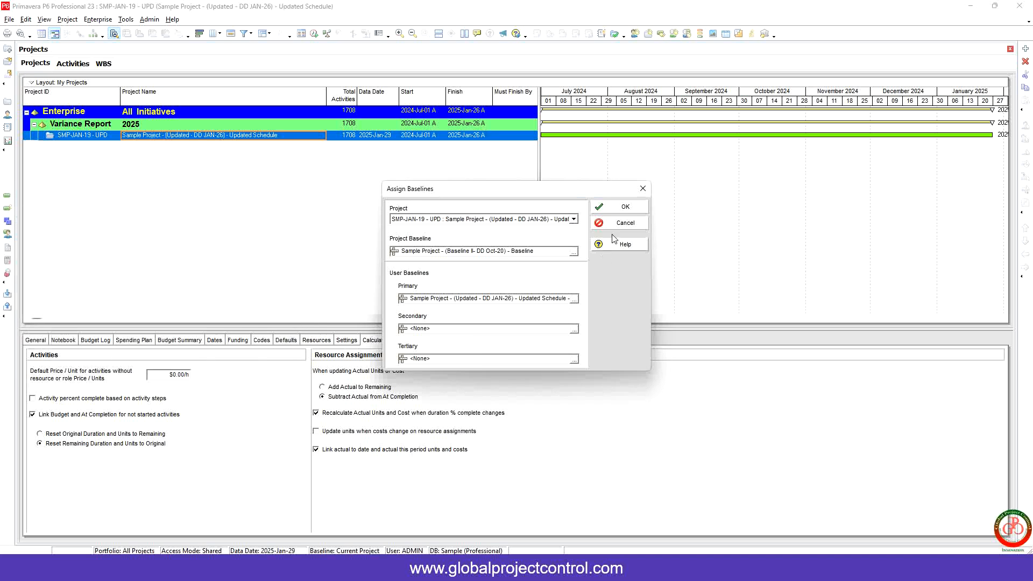
pyautogui.click(626, 207)
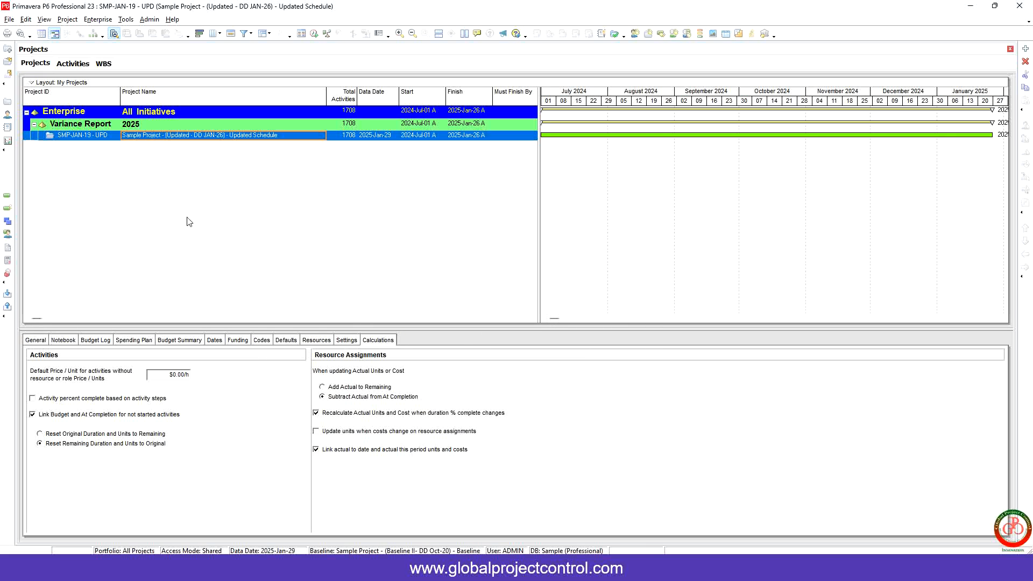
# Step: Open the project's activities and try to assign Sample Project - (Updated - DD JAN-26) - Updated Schedule - B1 as project baseline
pyautogui.click(75, 64)
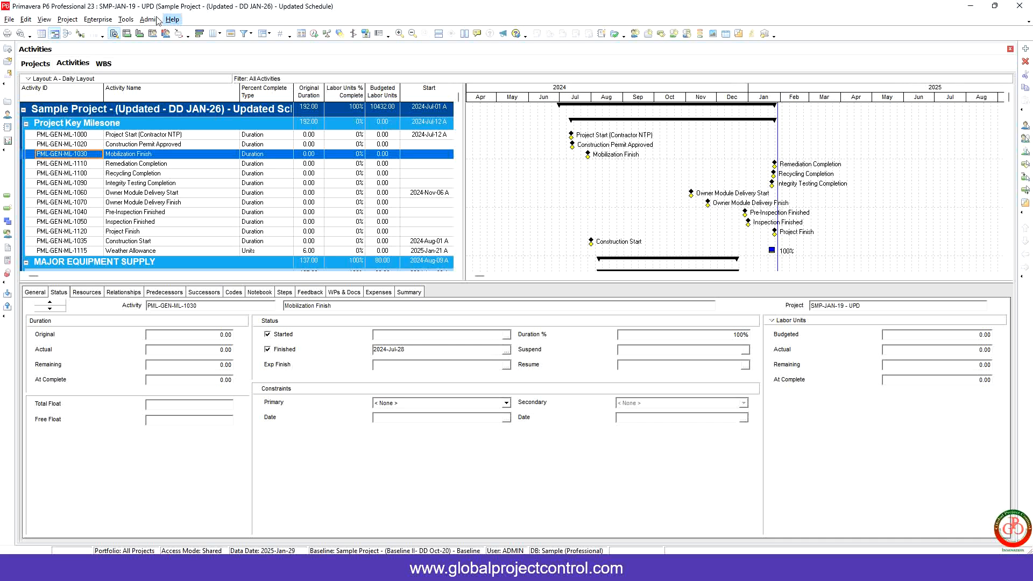
pyautogui.click(67, 19)
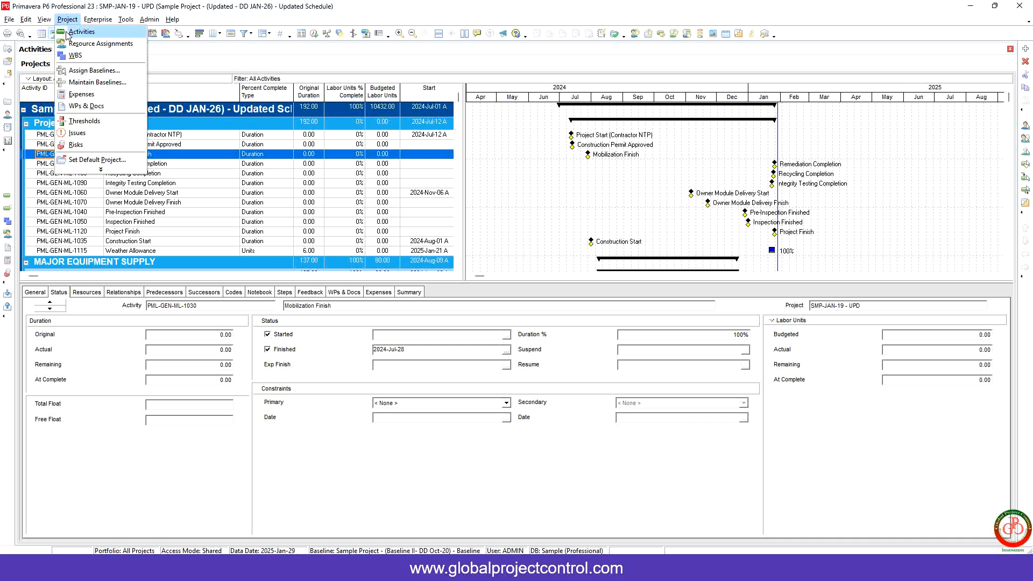
pyautogui.click(86, 71)
pyautogui.click(575, 253)
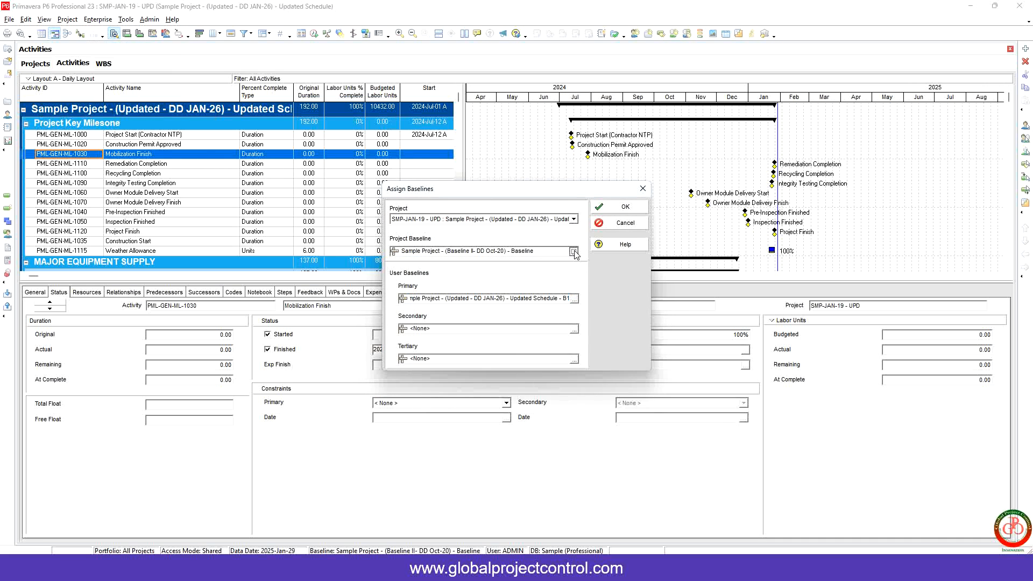
pyautogui.doubleClick(259, 290)
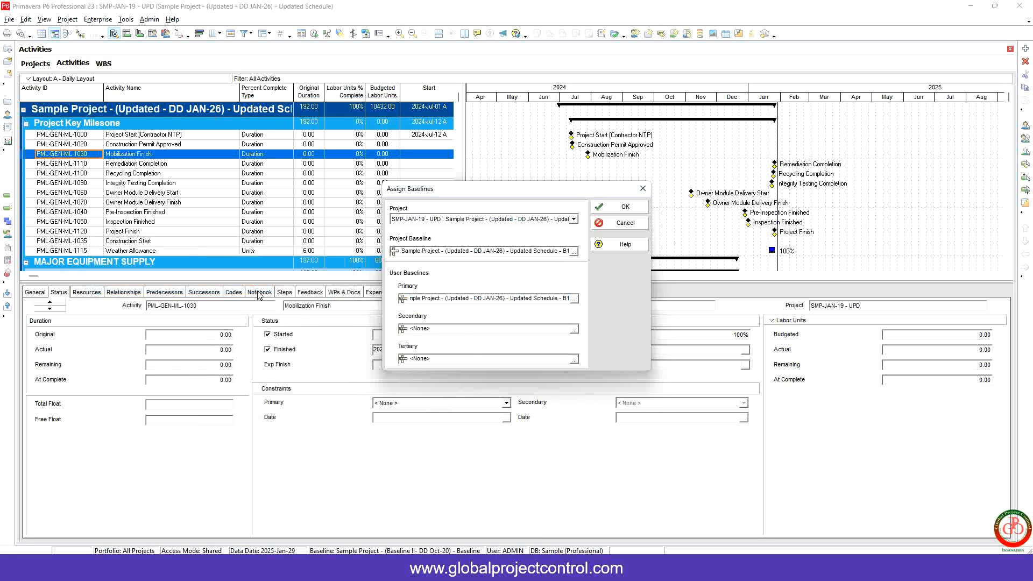
pyautogui.click(620, 211)
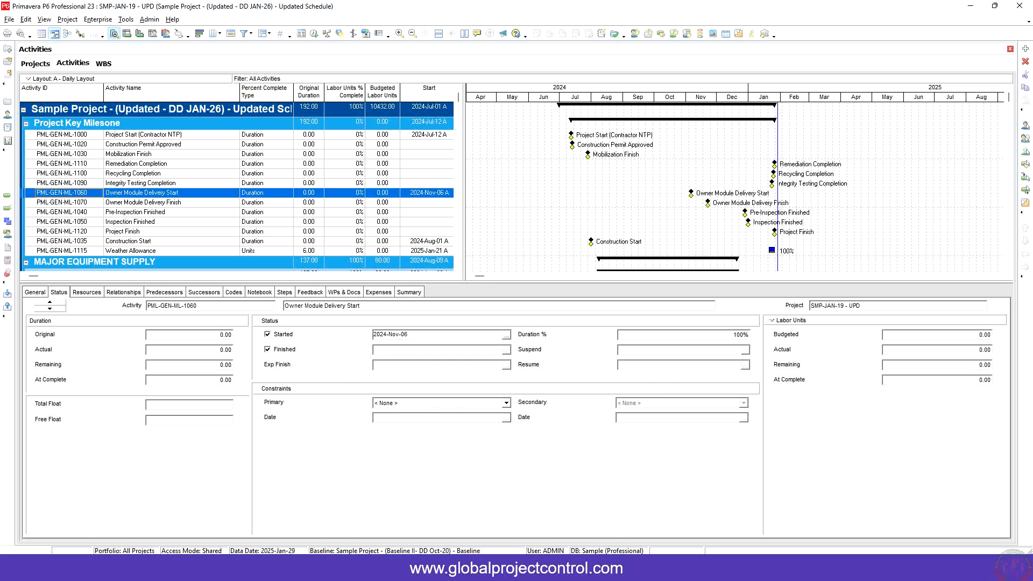
# Step: Review the Primary Baseline and baseline Milestone bar settings in the Gantt chart's Bars dialog, then close it
pyautogui.rightClick(521, 186)
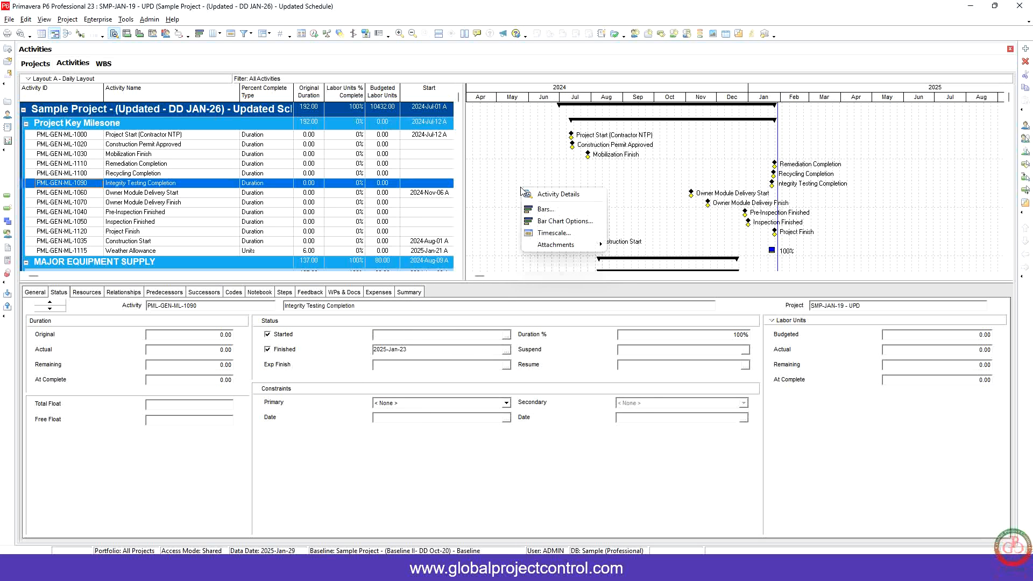
pyautogui.click(546, 211)
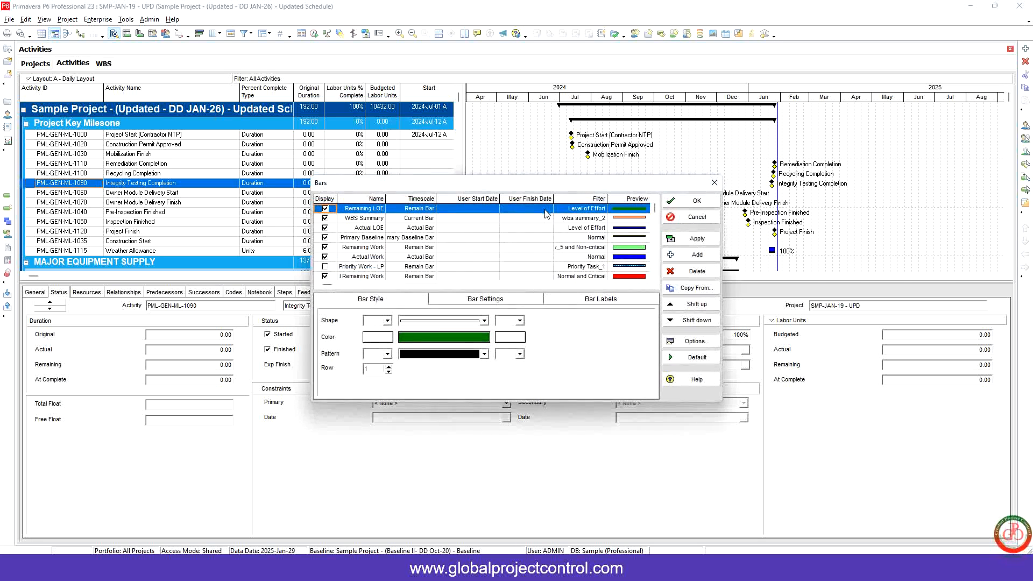
pyautogui.click(508, 237)
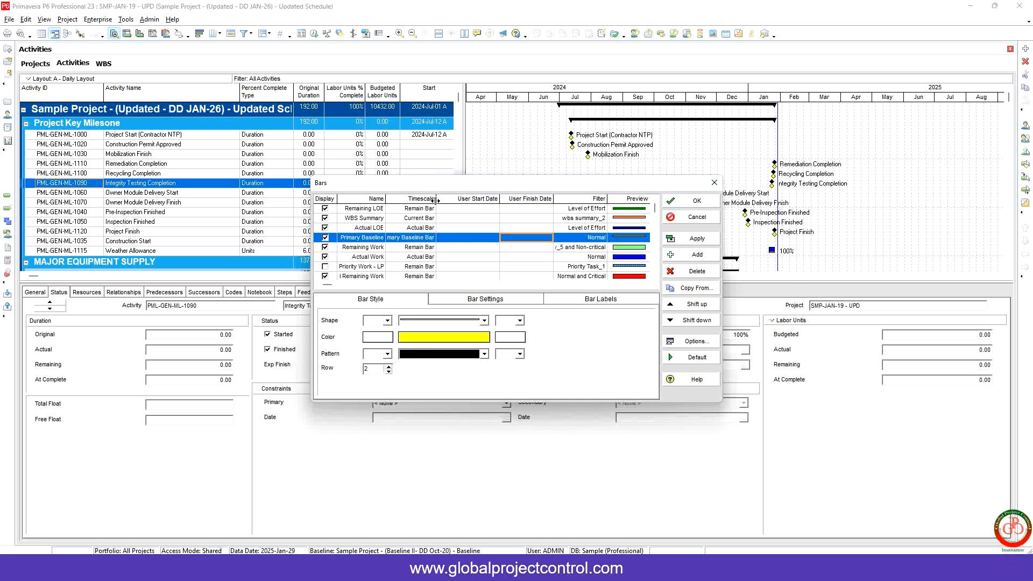
pyautogui.moveTo(435, 199); pyautogui.dragTo(460, 199)
pyautogui.click(443, 240)
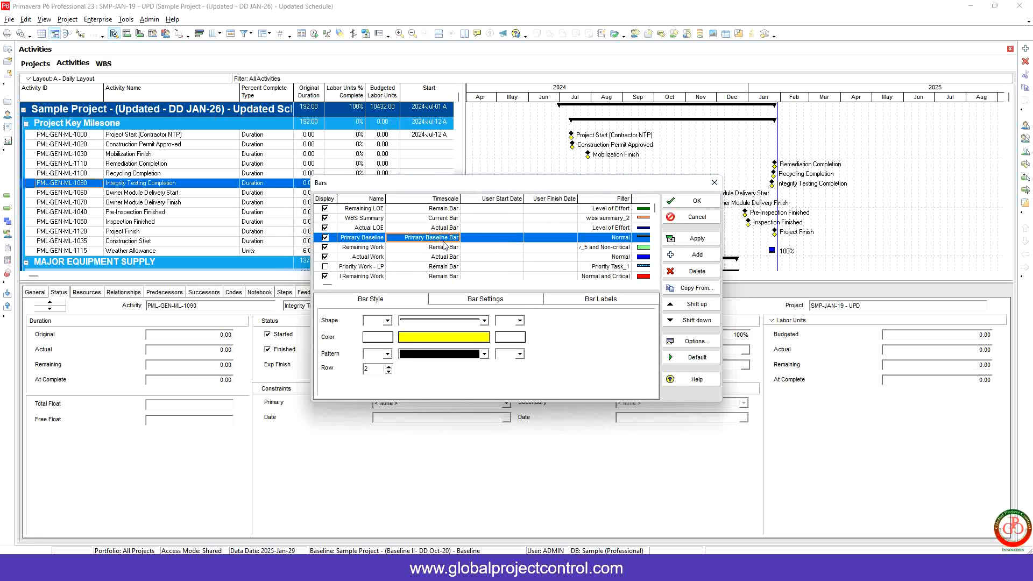
pyautogui.scroll(-5, 446, 245)
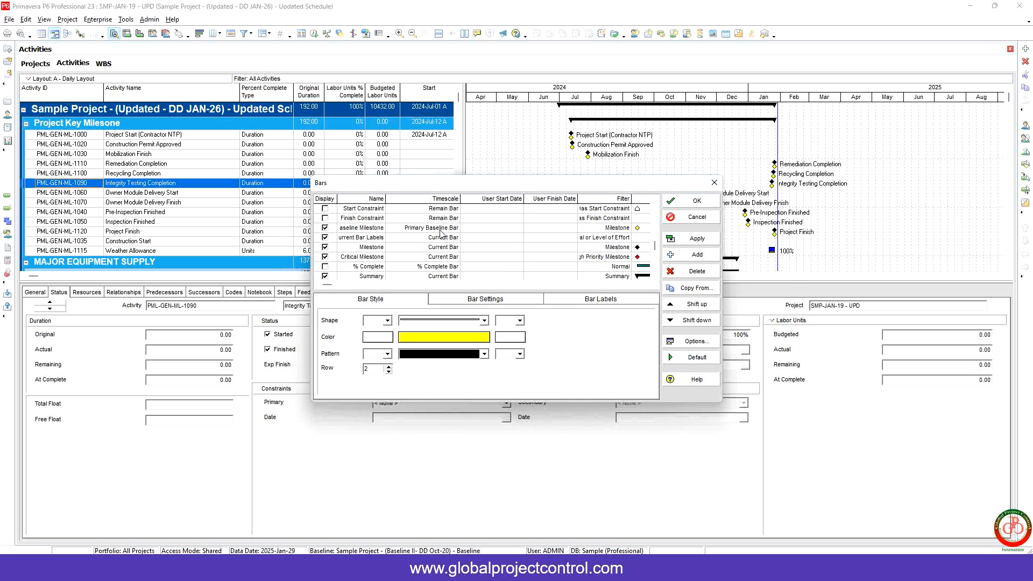
pyautogui.click(442, 228)
pyautogui.click(695, 201)
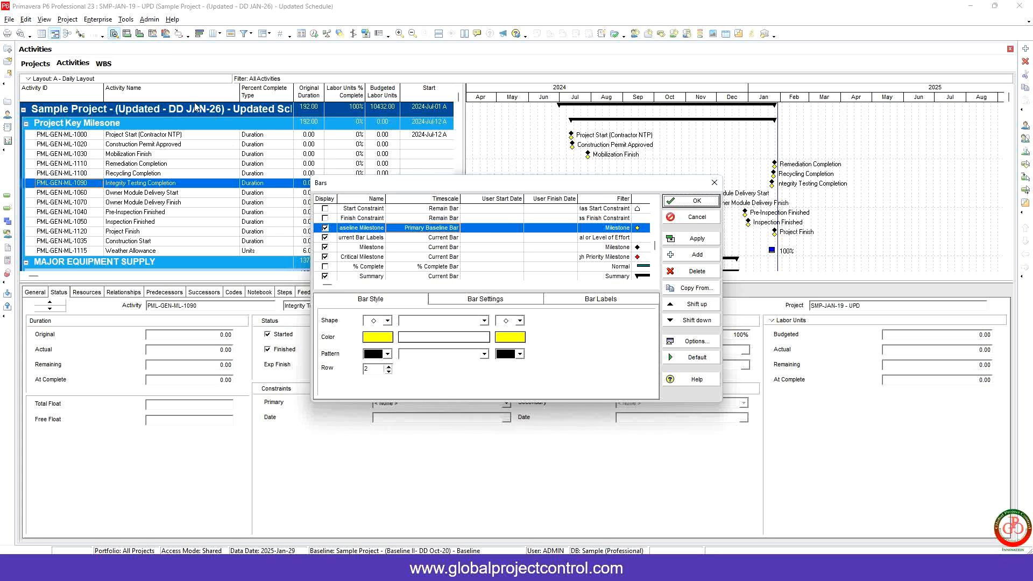
# Step: Set the primary user baseline to Sample Project - (Baseline II- DD Oct-20) - Baseline and confirm
pyautogui.click(67, 19)
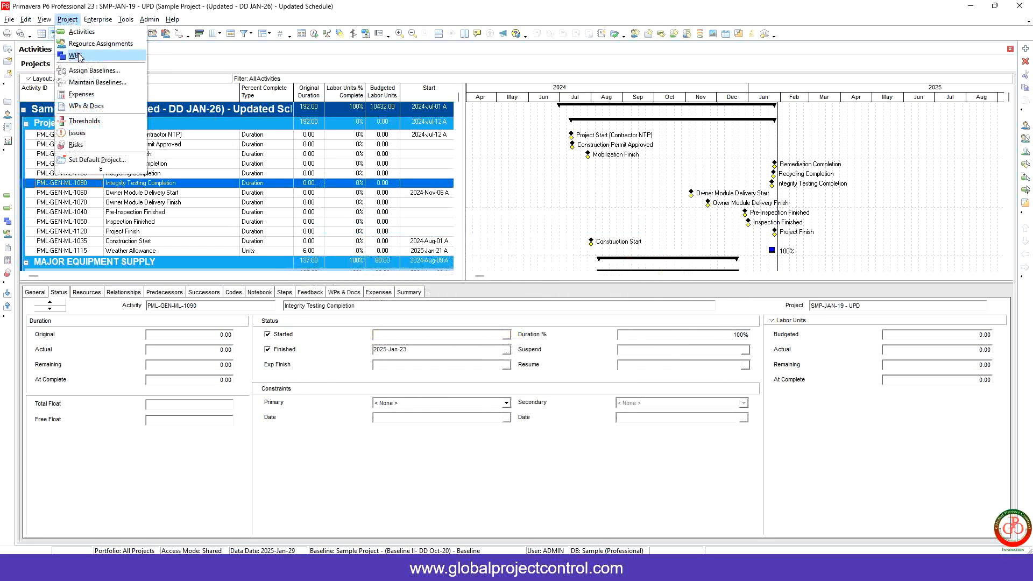
pyautogui.click(91, 67)
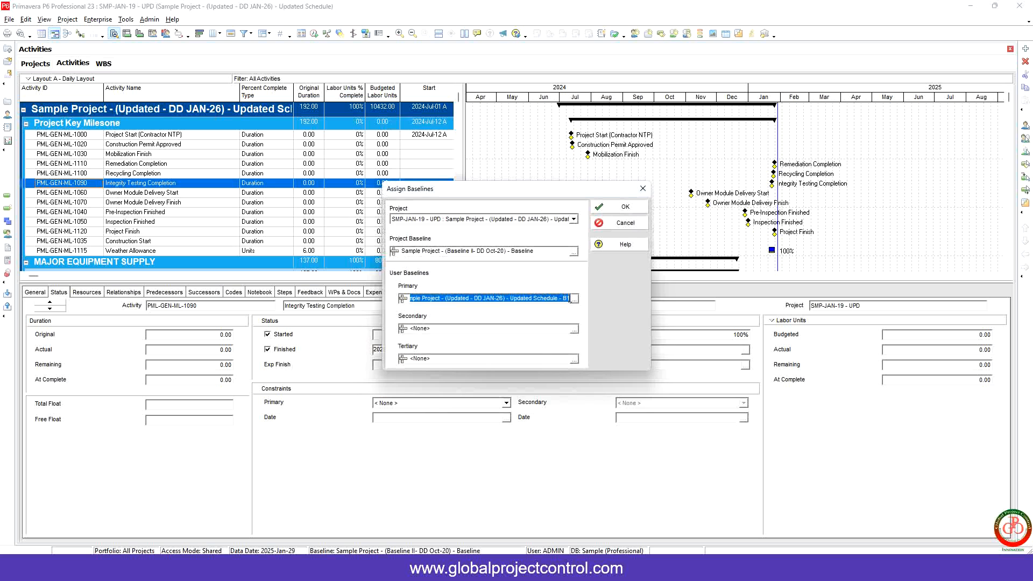
pyautogui.click(573, 300)
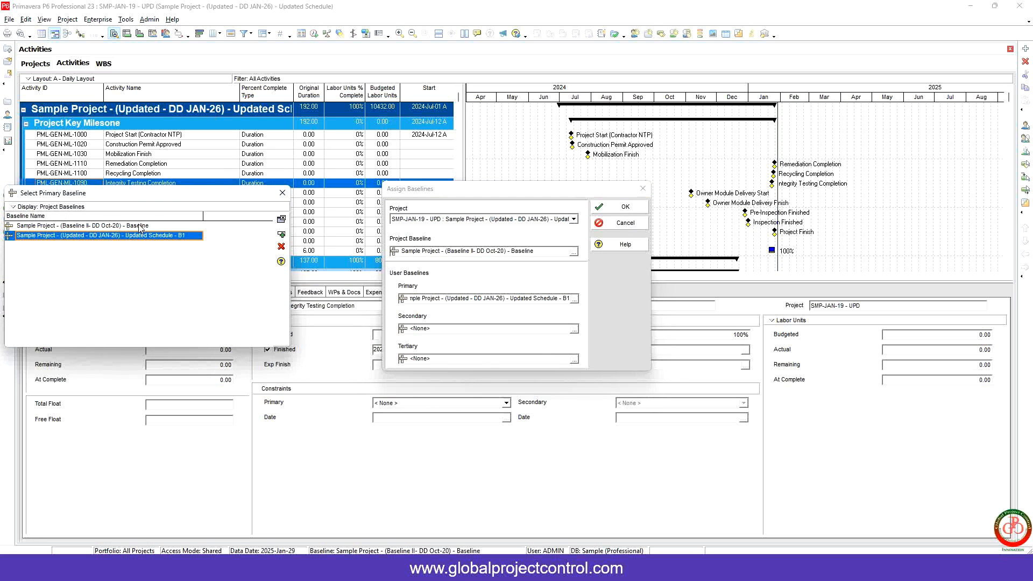
pyautogui.doubleClick(139, 226)
pyautogui.click(625, 207)
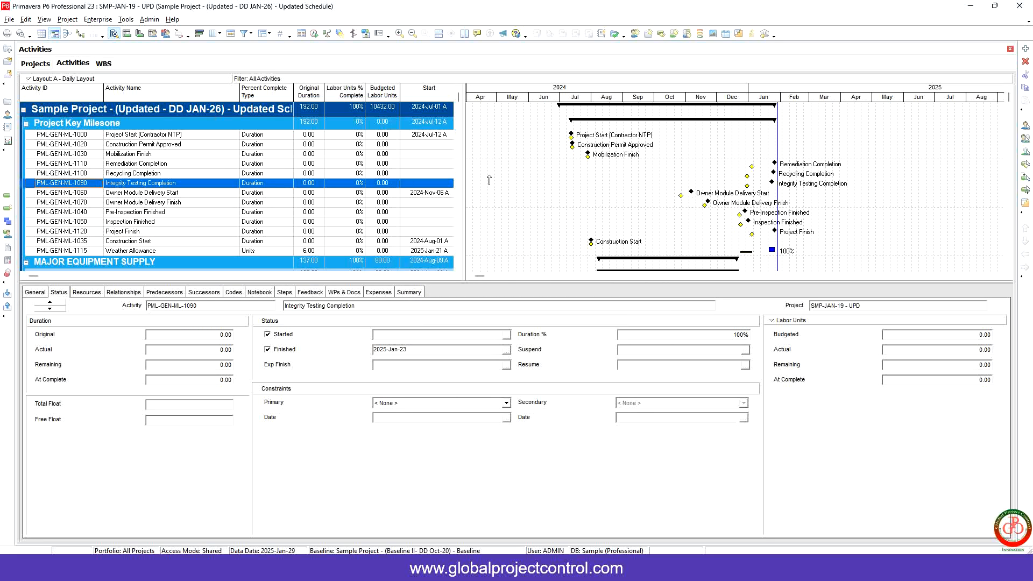
# Step: Set the primary user baseline to Sample Project - (Updated - DD JAN-26) - Updated Schedule - B1 and confirm
pyautogui.click(67, 19)
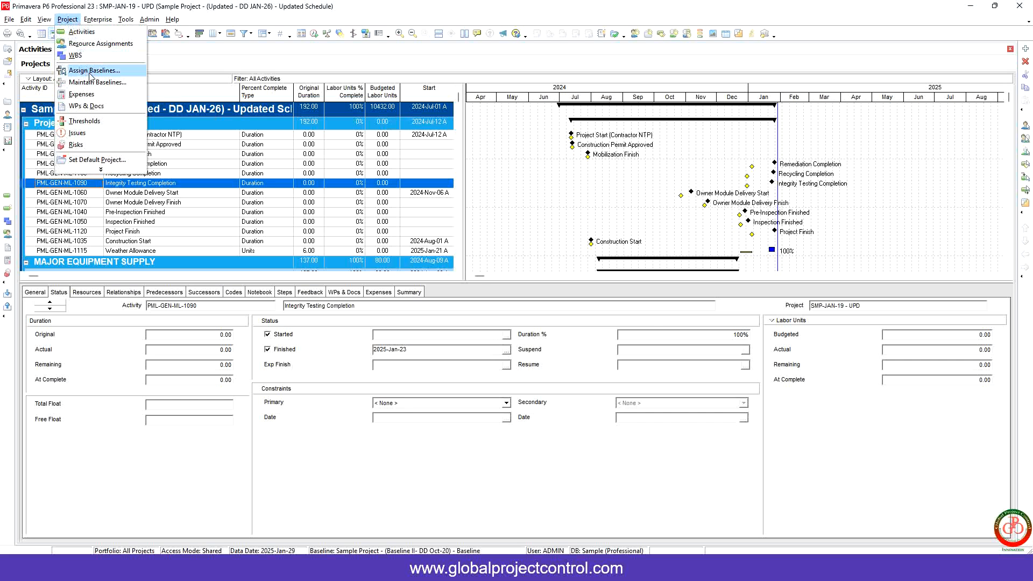
pyautogui.click(91, 69)
pyautogui.moveTo(554, 297); pyautogui.dragTo(400, 295)
pyautogui.click(575, 299)
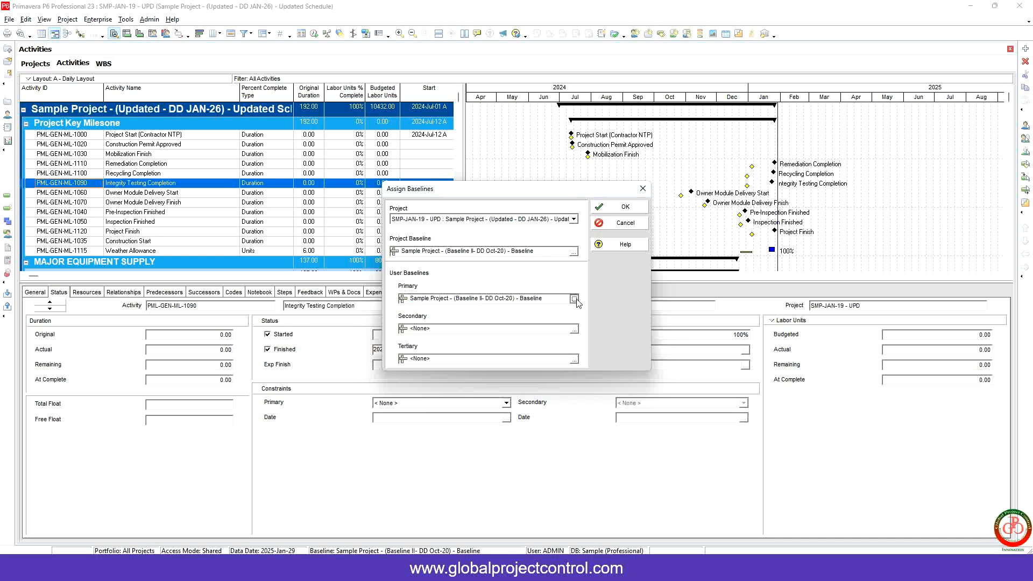
pyautogui.doubleClick(183, 235)
pyautogui.click(608, 209)
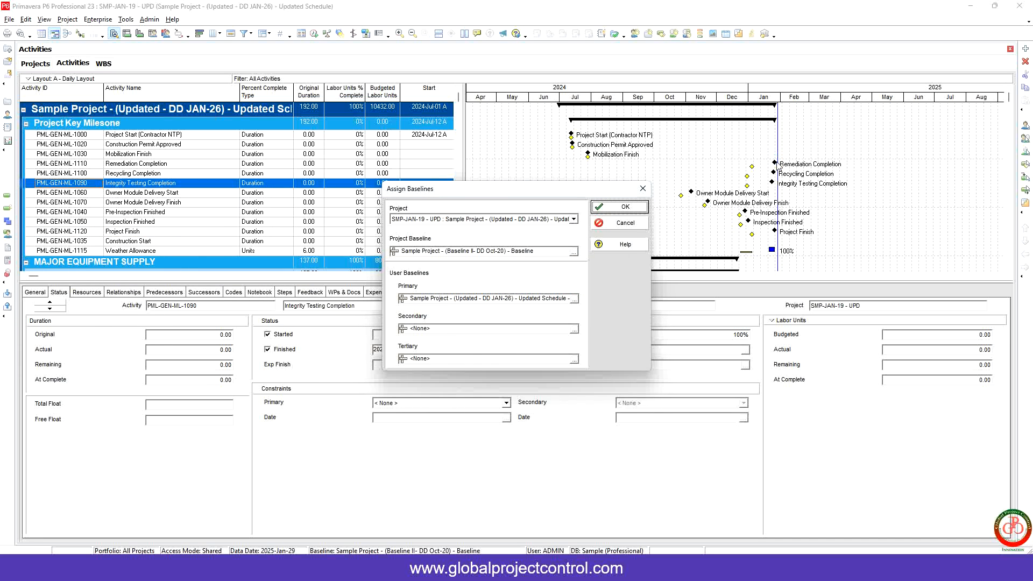